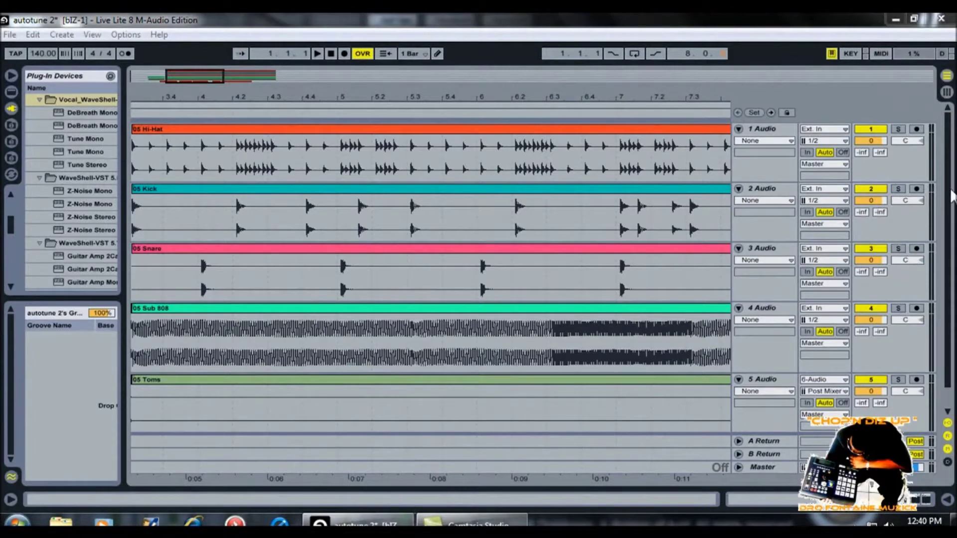
Step: Look over the arrangement and dismiss the create-track options without adding a track
scroll(949, 197, "down", 3)
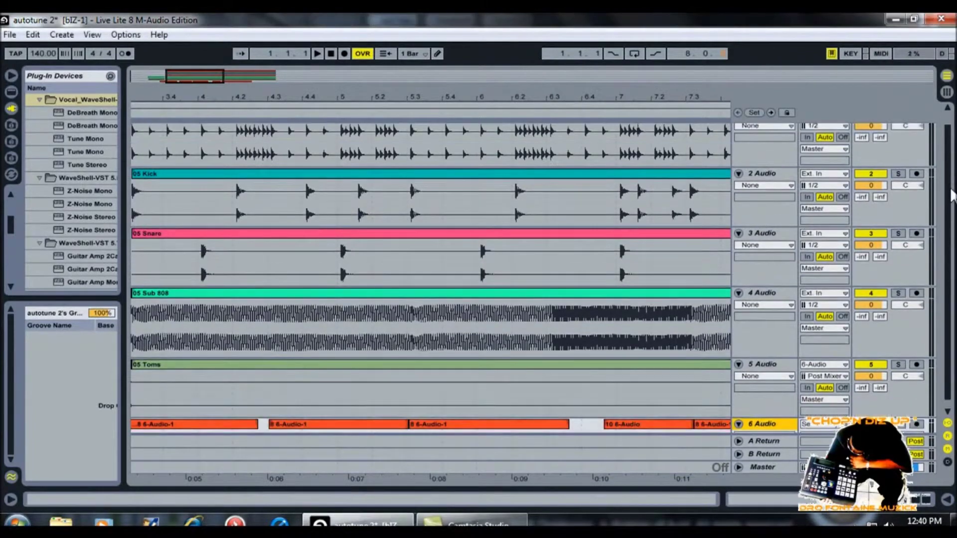
scroll(951, 187, "up", 3)
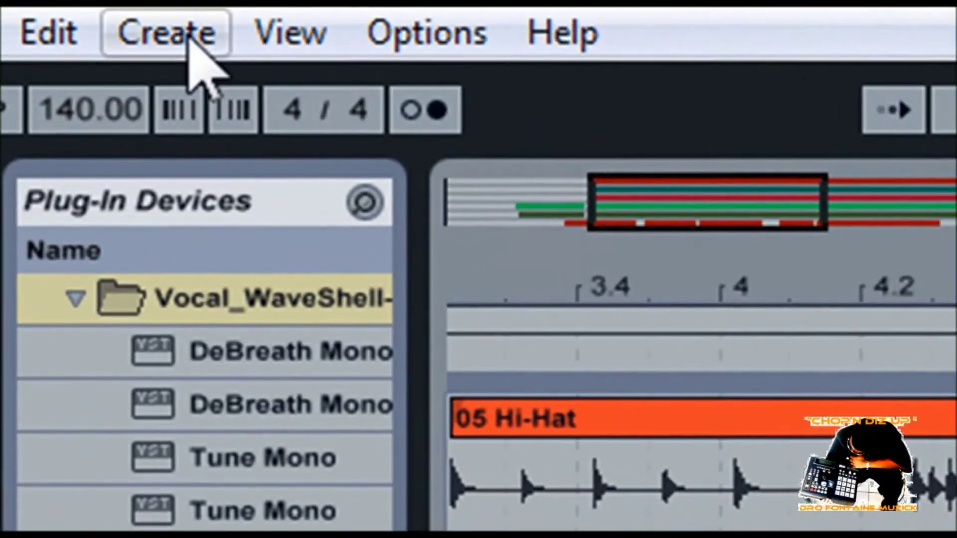
left_click(189, 38)
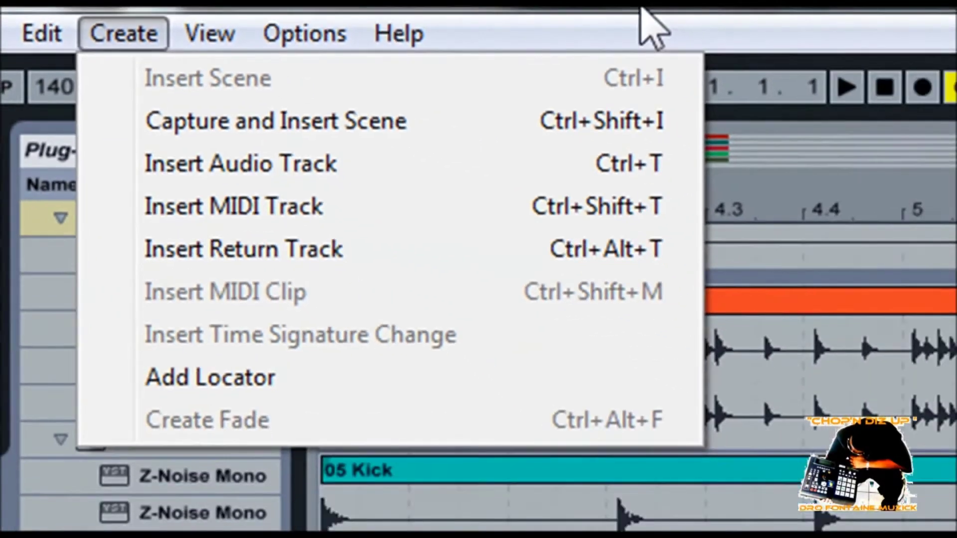
left_click(933, 20)
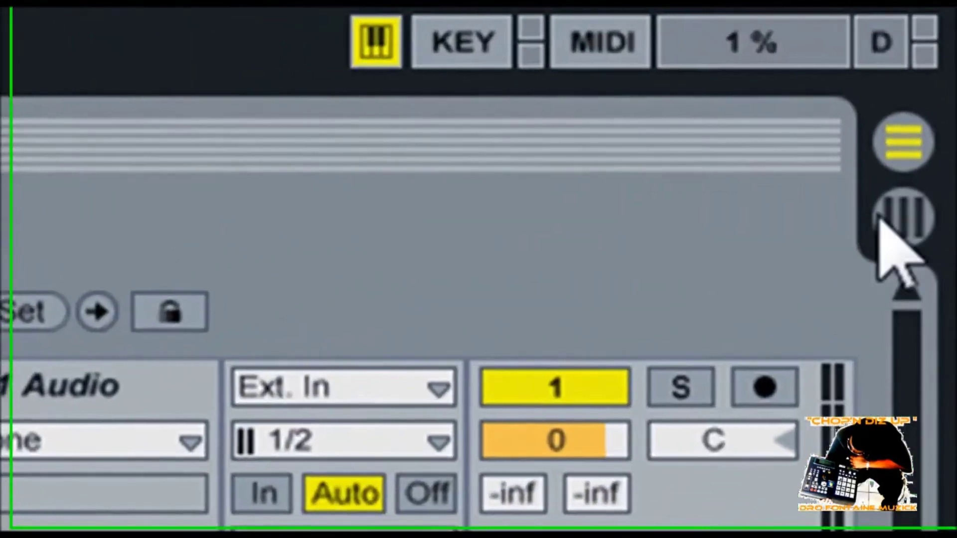
Step: In the Session mixer, set track 6's Audio From to 5-Audio, Post Mixer, then return to Arrangement
left_click(912, 191)
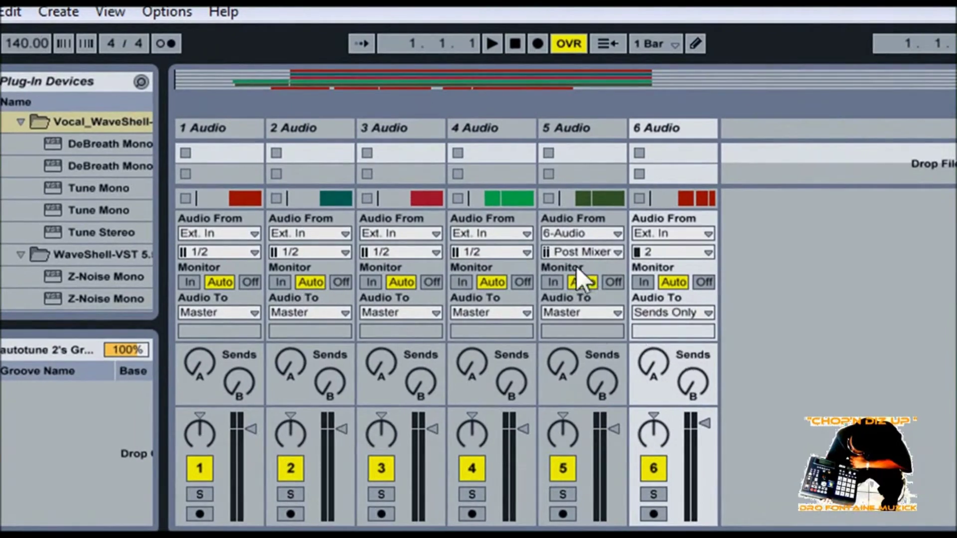
left_click(516, 252)
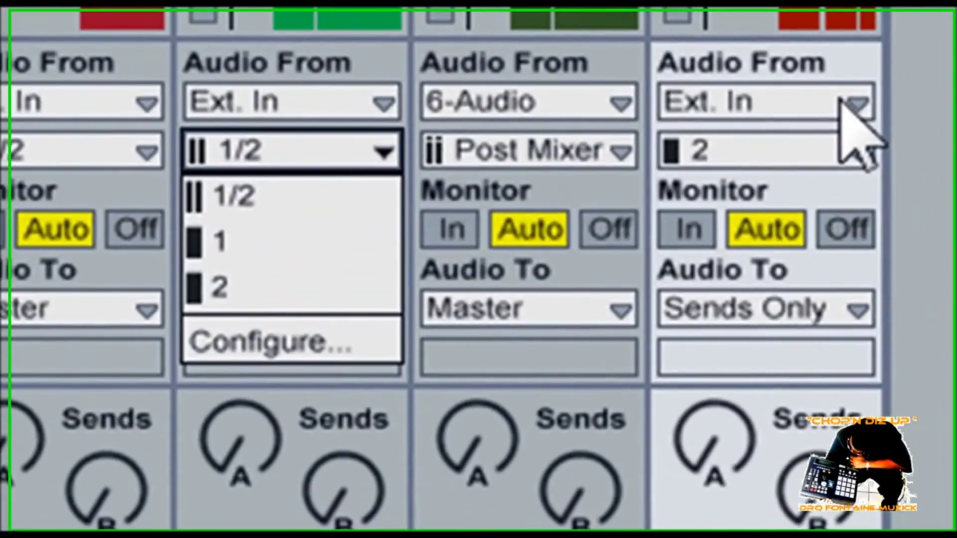
key("Escape")
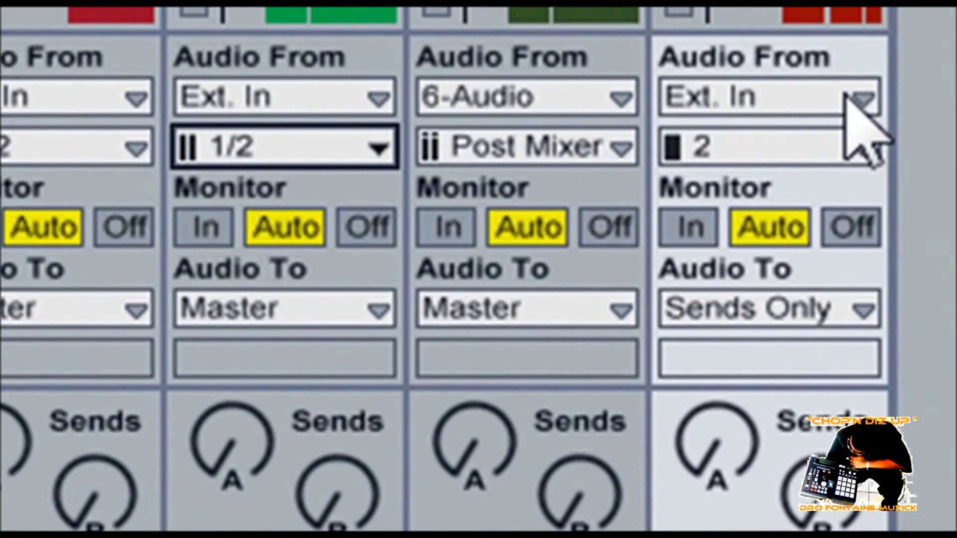
left_click(859, 97)
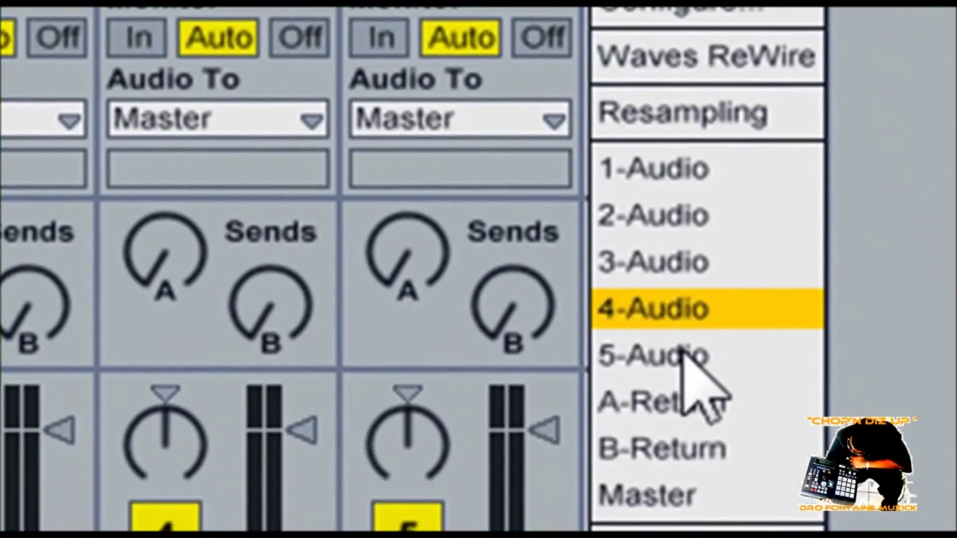
left_click(682, 354)
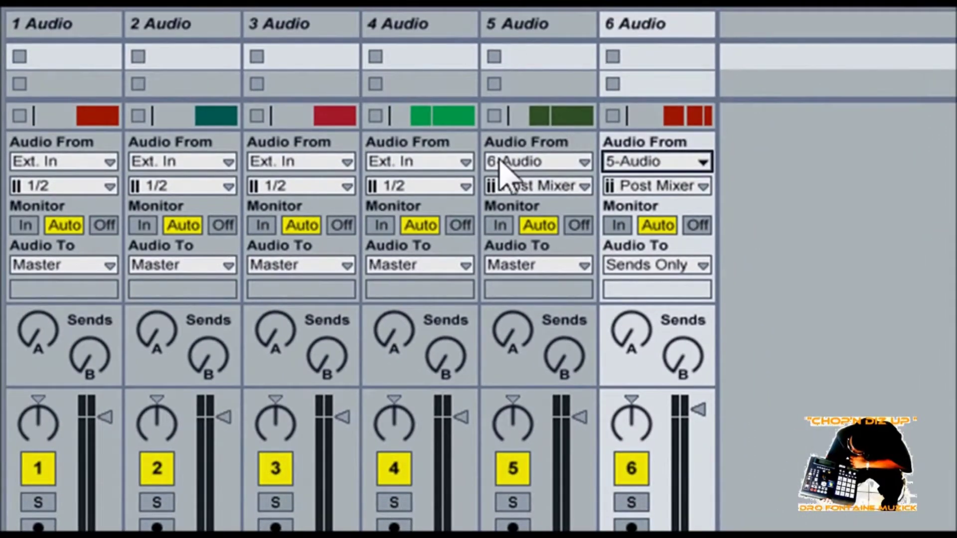
left_click(583, 187)
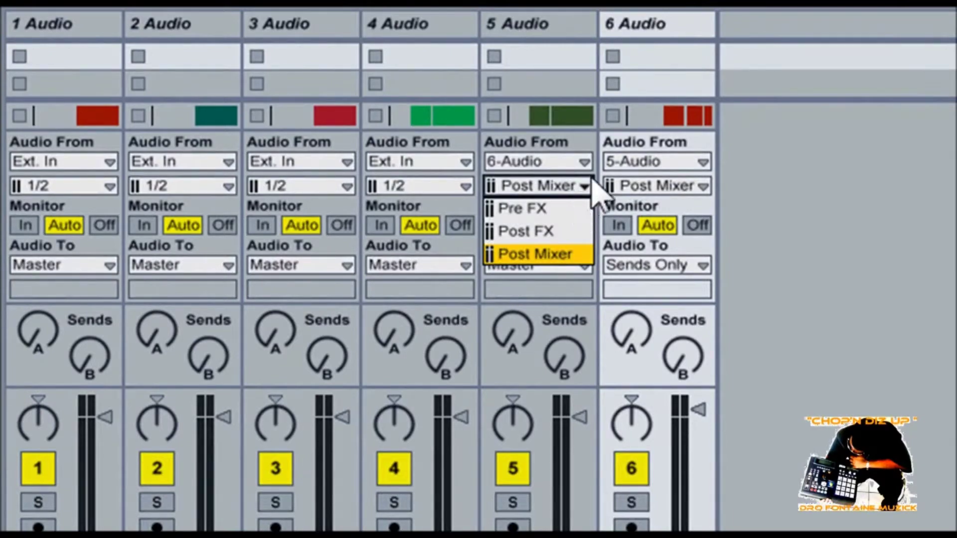
left_click(562, 251)
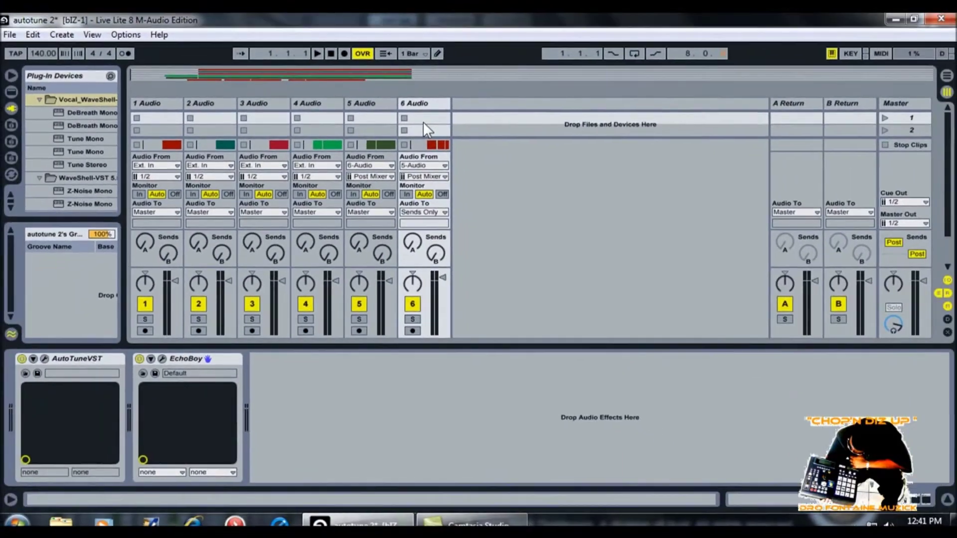
left_click(947, 75)
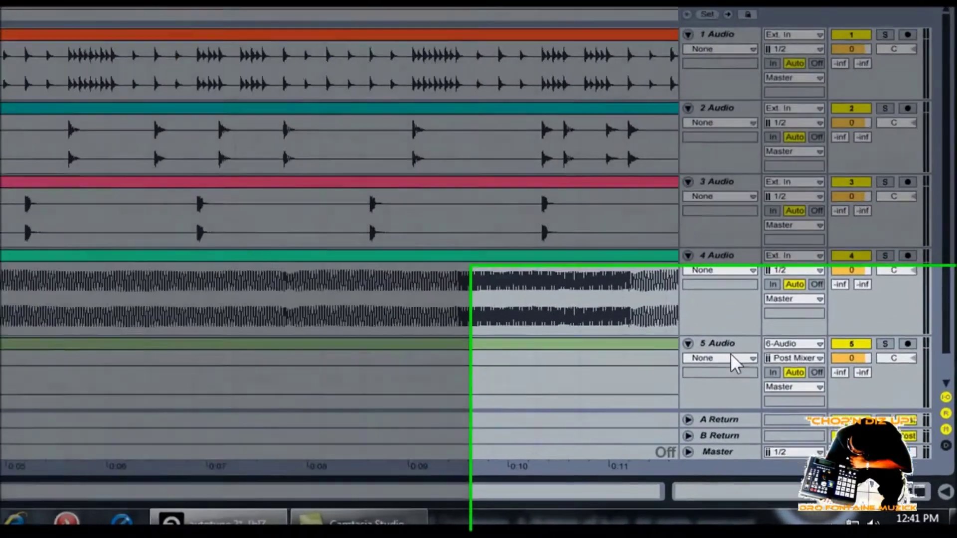
scroll(765, 408, "down", 2)
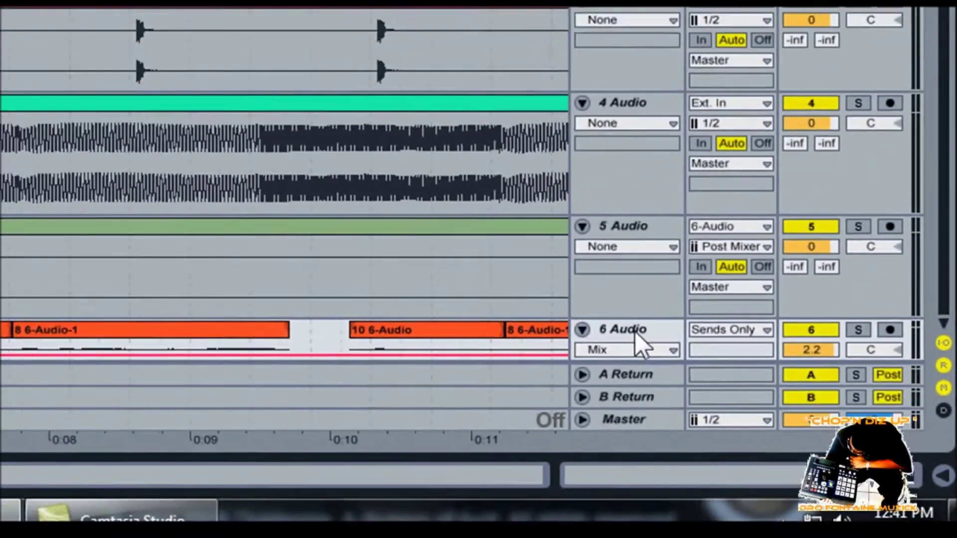
Step: Show track 6's devices and bring up the AutoTuneVST editor window
double_click(513, 260)
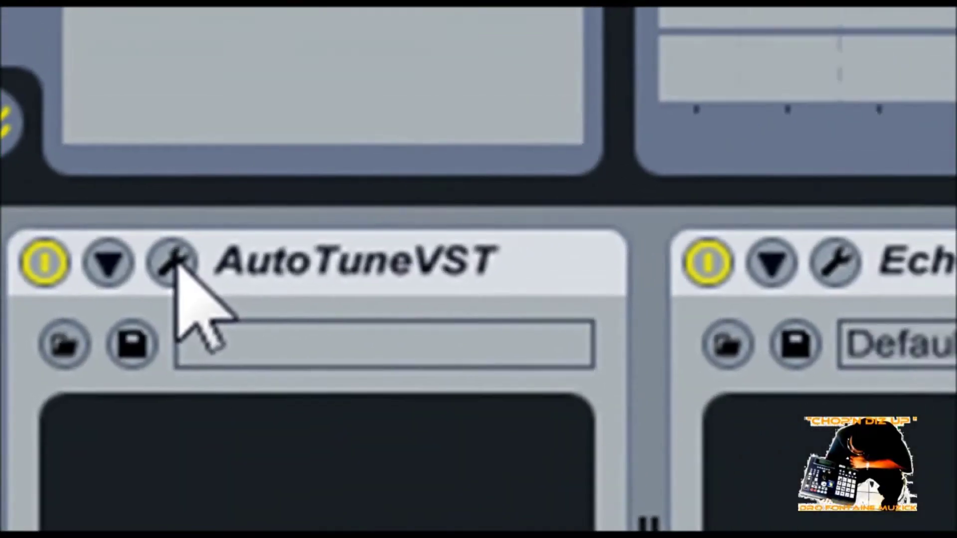
left_click(173, 262)
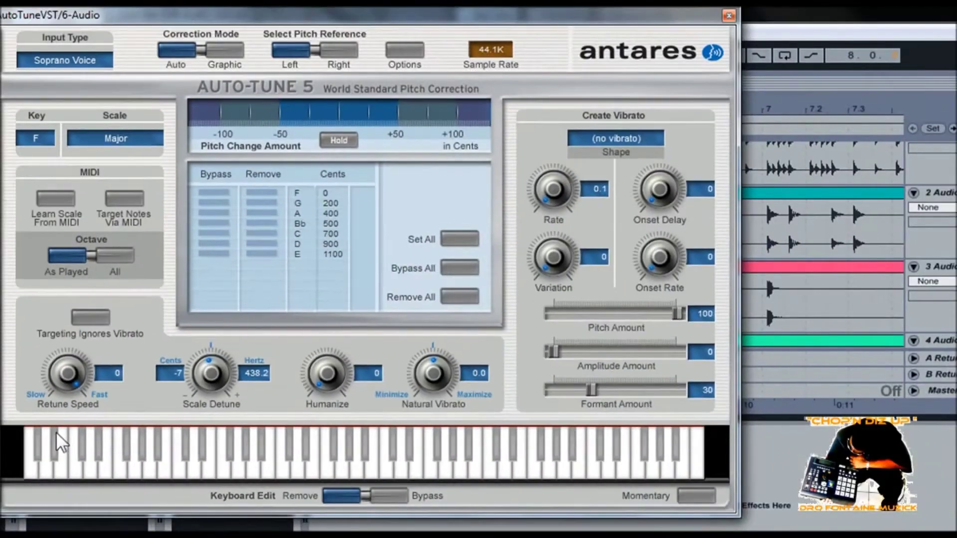
left_click_drag(369, 23, 541, 41)
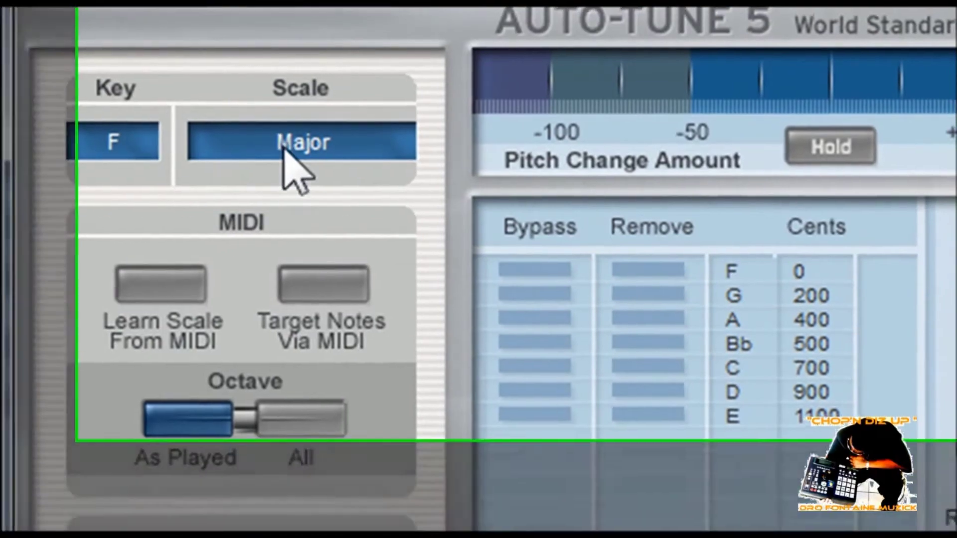
Step: Confirm Auto-Tune's Major scale, key F and Soprano Voice input type
left_click(284, 147)
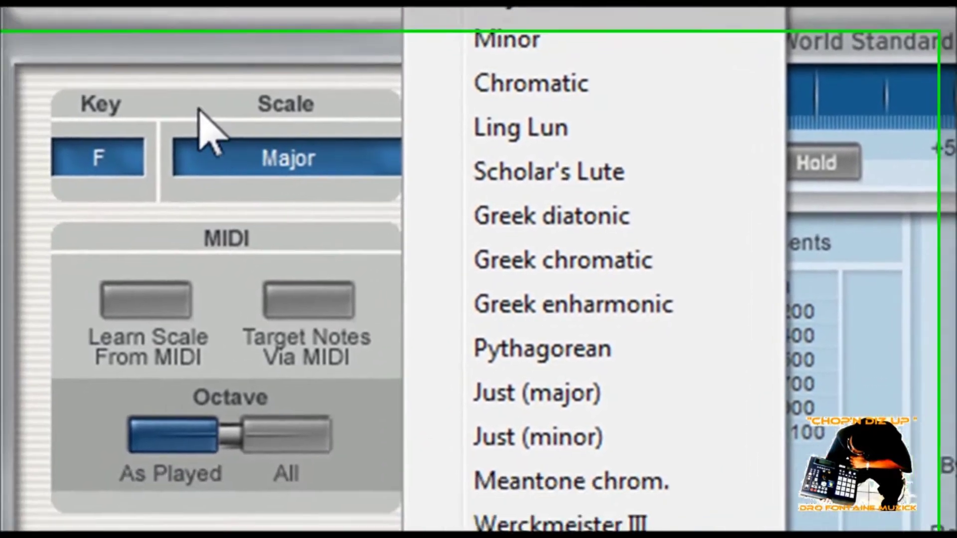
left_click(72, 214)
left_click(72, 214)
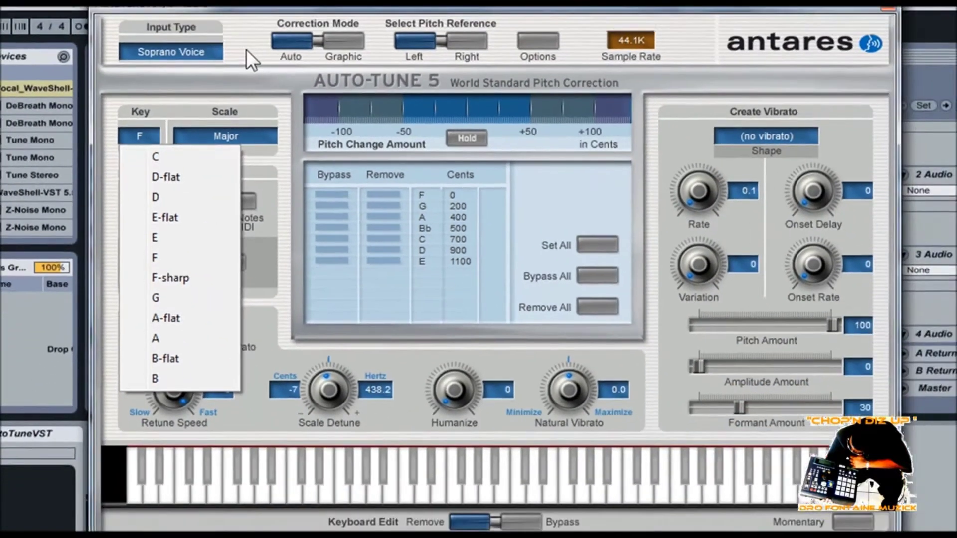
left_click(178, 54)
left_click(178, 55)
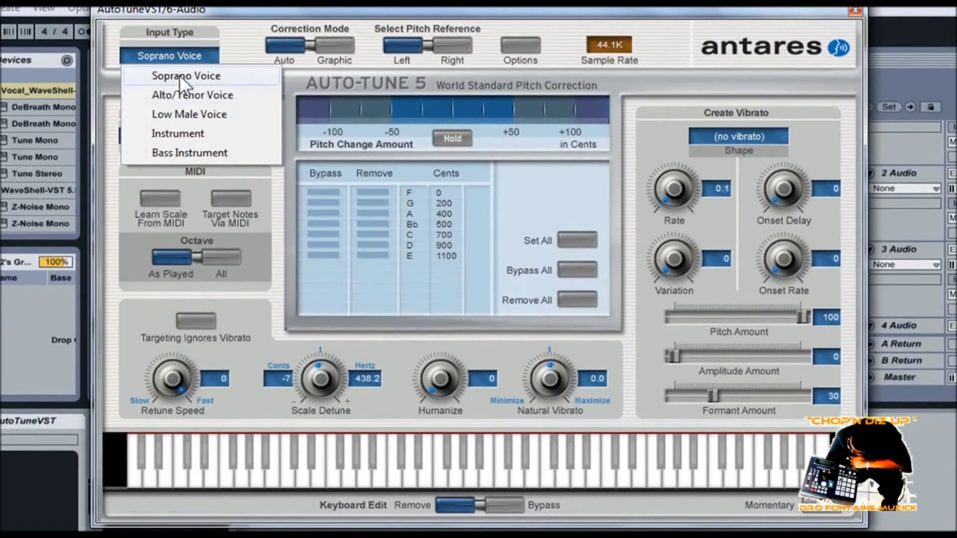
left_click(244, 46)
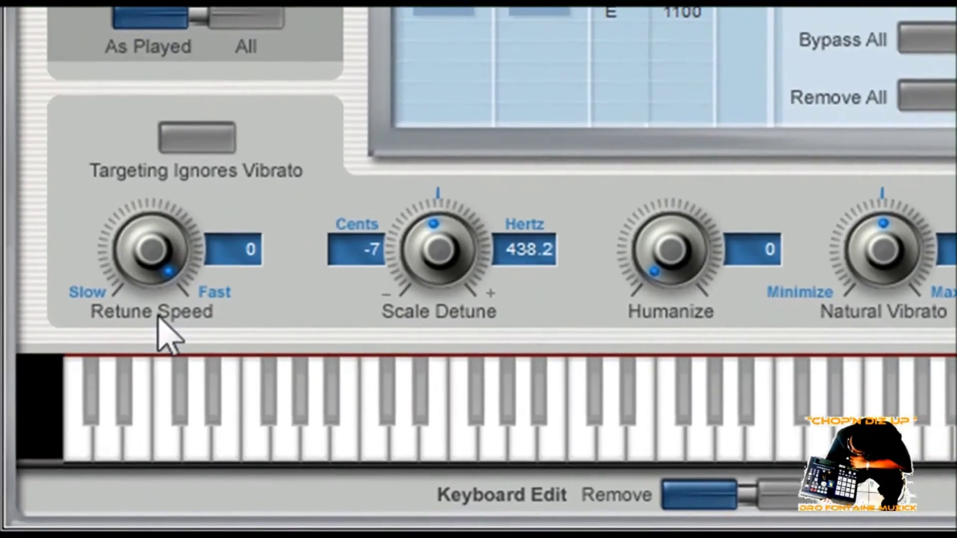
Step: Keep Retune Speed at 0, set Scale Detune to -4 cents (439.0 Hz), and show EchoBoy's editor
left_click_drag(146, 251, 138, 206)
mouse_move(445, 257)
left_mouse_down()
mouse_move(442, 244)
mouse_move(442, 262)
left_mouse_up()
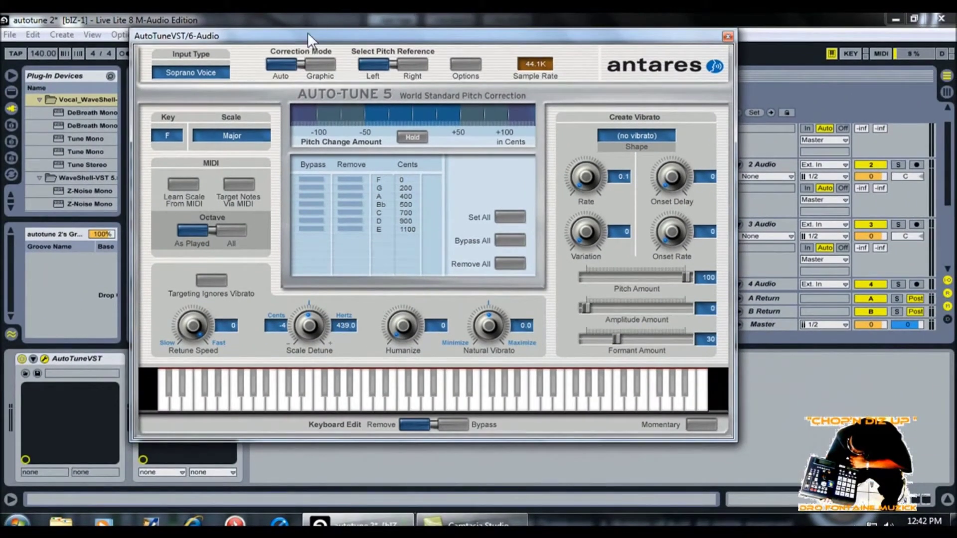
left_click_drag(307, 32, 355, 48)
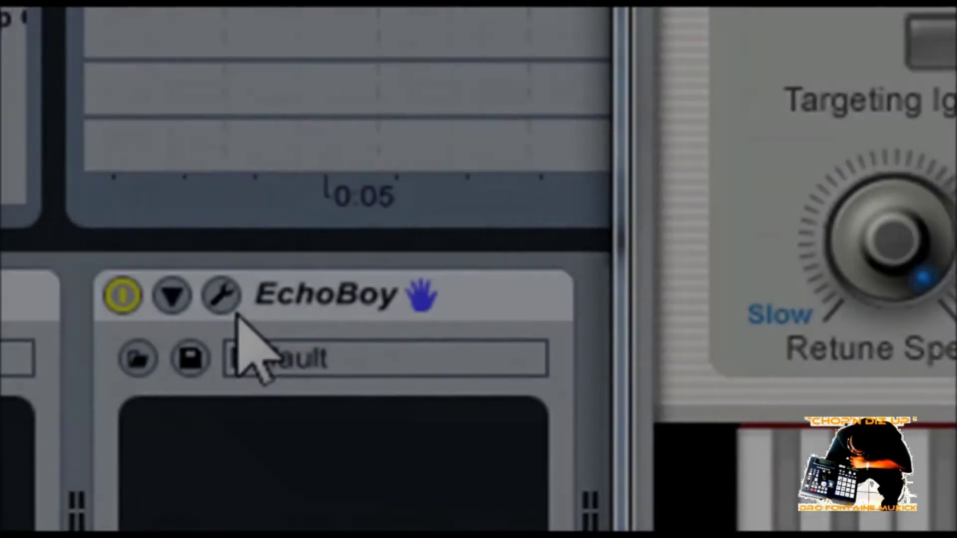
left_click(223, 299)
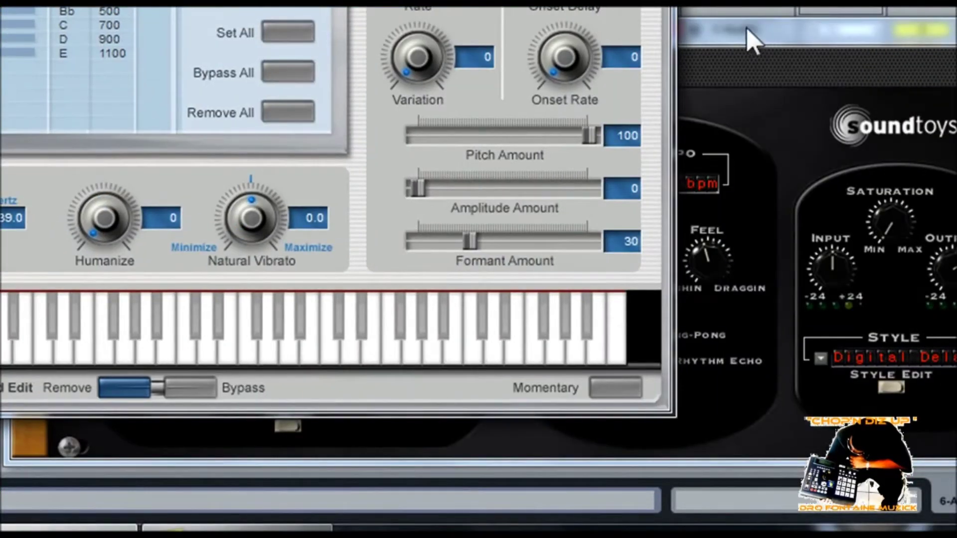
left_click(753, 42)
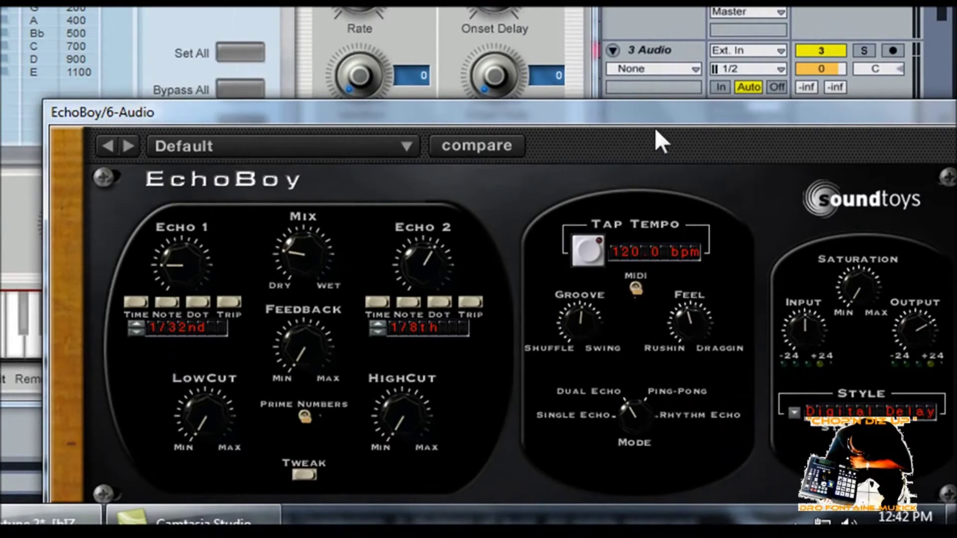
key("alt+Tab")
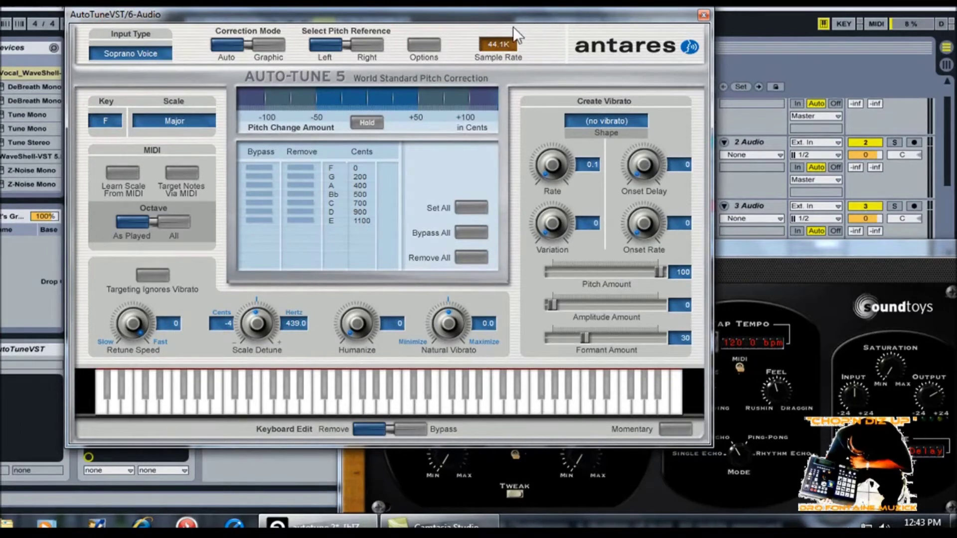
left_click_drag(533, 17, 411, 32)
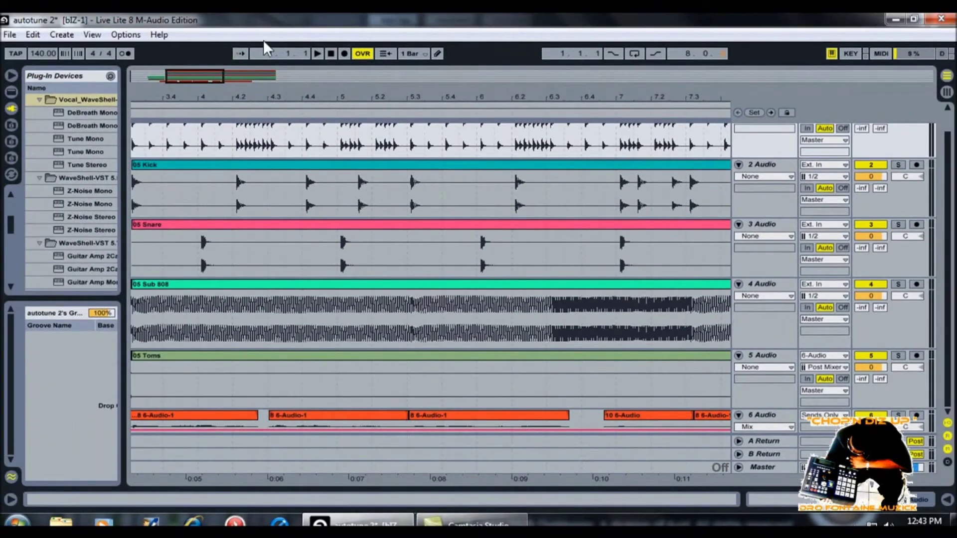
Step: Reopen track 6's Auto-Tune and EchoBoy windows and arrange them side by side
left_click(758, 418)
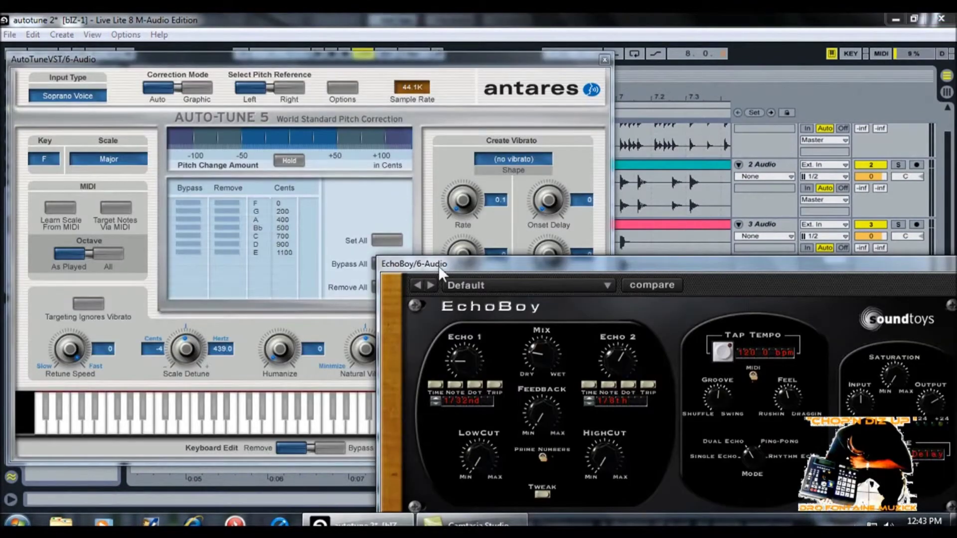
left_click_drag(438, 265, 478, 201)
left_click_drag(347, 64, 325, 42)
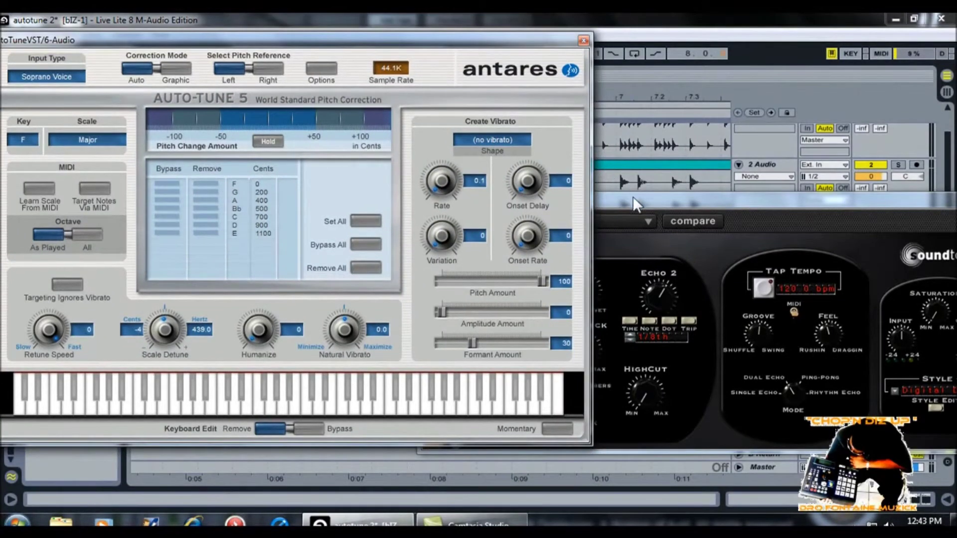
left_click_drag(633, 195, 633, 223)
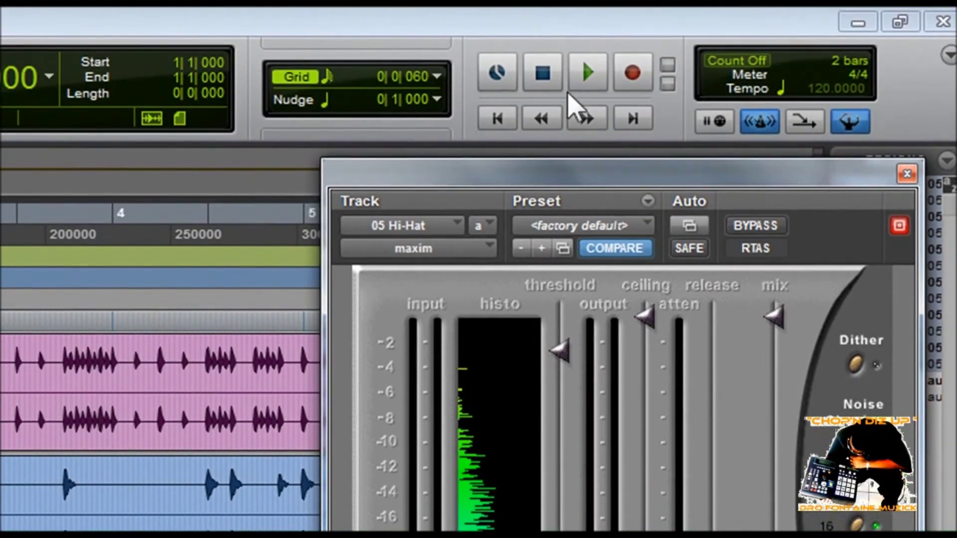
Step: Start playback of the AUTOTUNE session from the Pro Tools transport
left_click(589, 75)
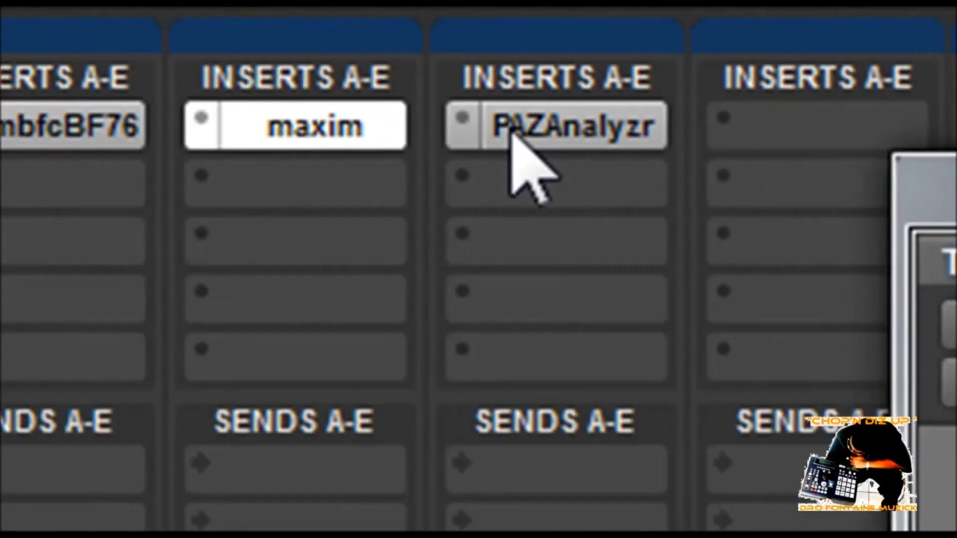
Step: Open the PAZAnalyzr insert on the 05 Kick channel in the Mix window
left_click(511, 132)
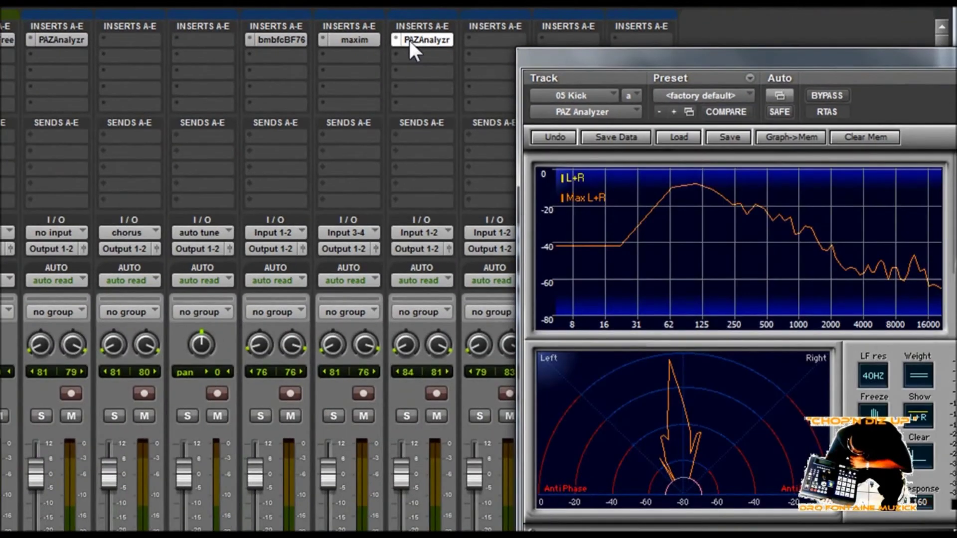